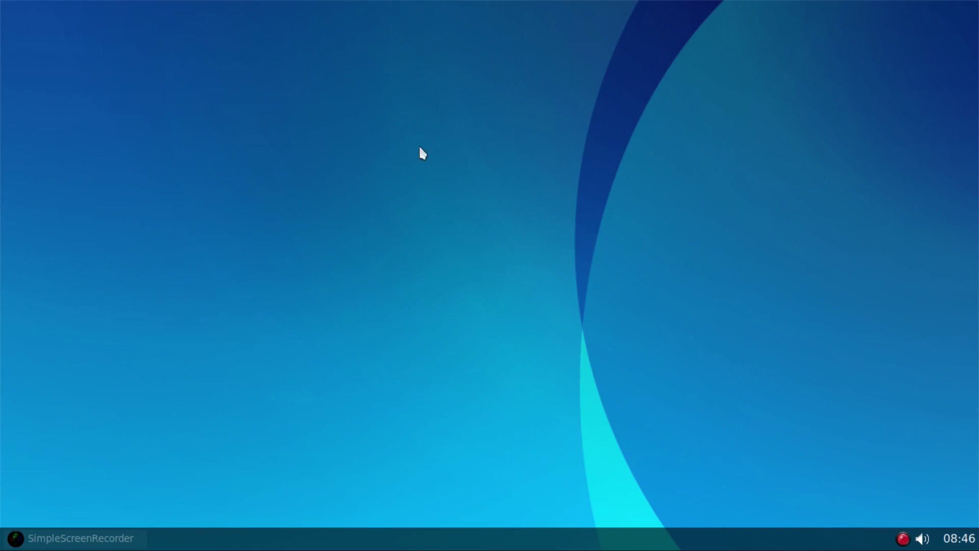
Step: Open a terminal, run sudo apt update (fails resolving deb.devuan.org), then launch Firefox
{"action": "right_click", "coordinate": [354, 66]}
{"action": "left_click", "coordinate": [424, 114]}
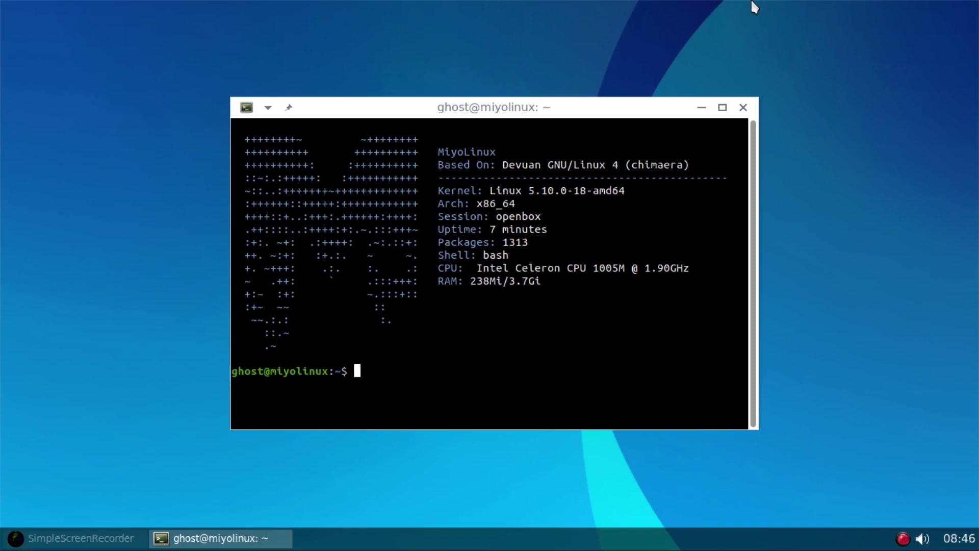
{"action": "type", "text": "sudo apt update"}
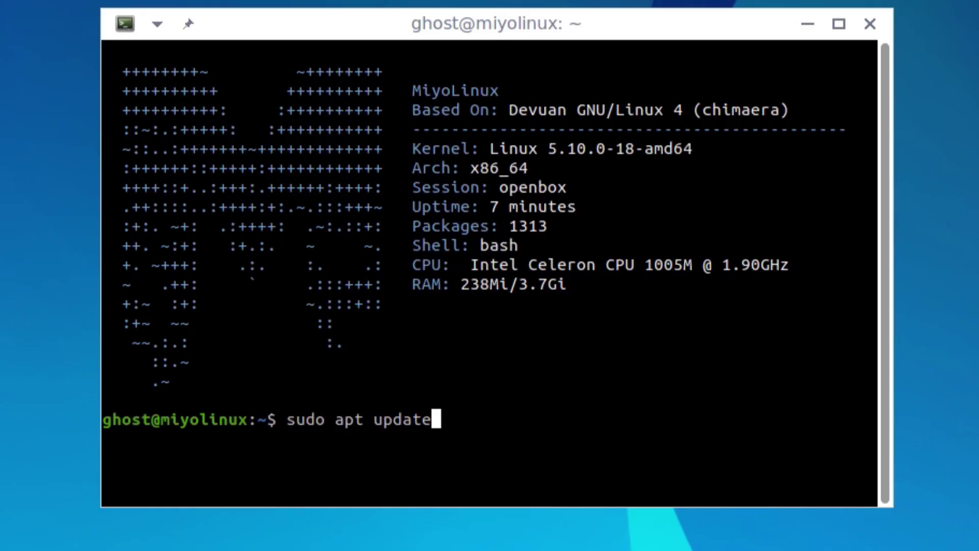
{"action": "key", "text": "Return"}
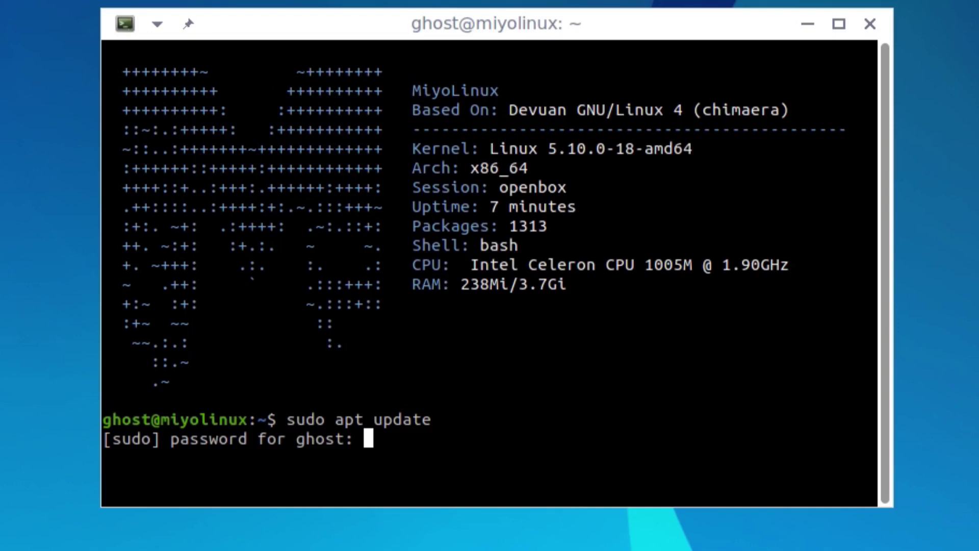
{"action": "key", "text": "Return"}
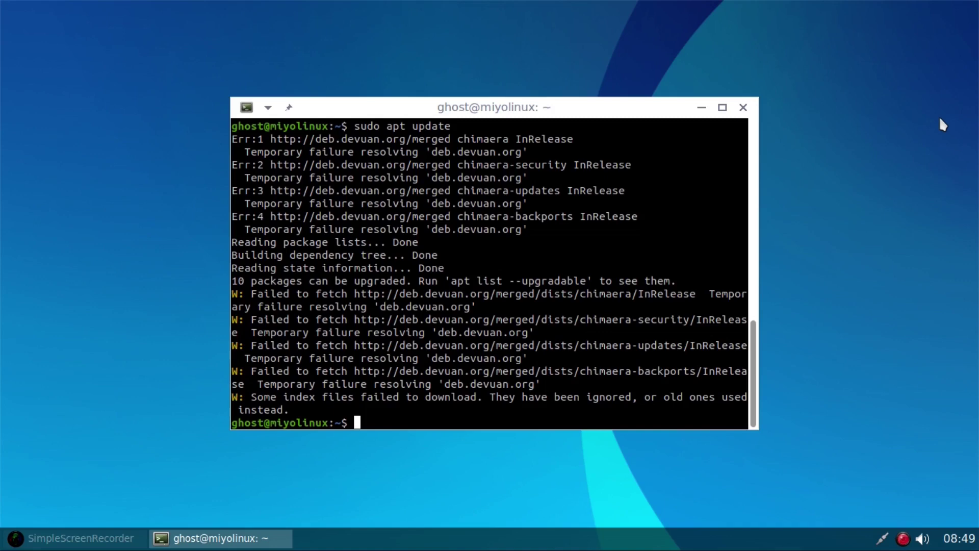
{"action": "key", "text": "super+w"}
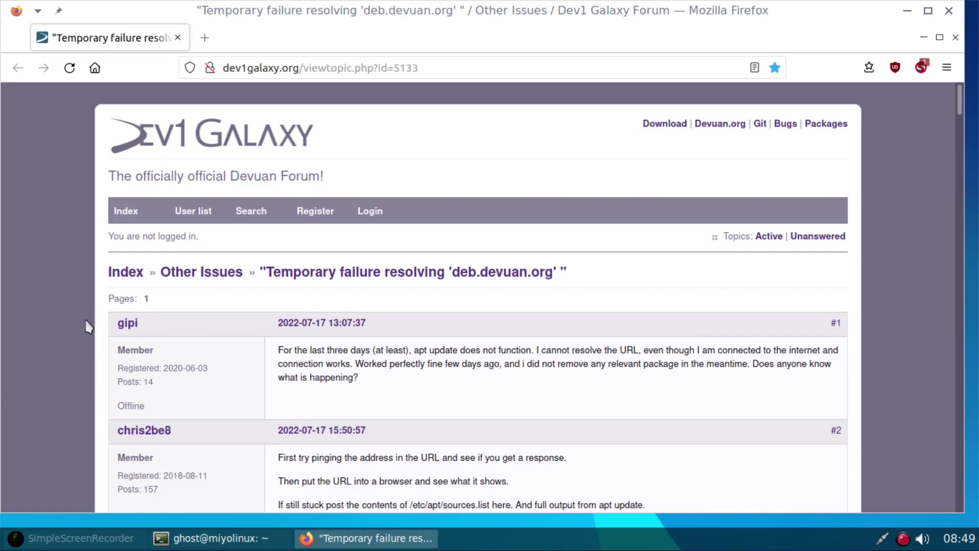
{"action": "scroll", "coordinate": [87, 328], "scroll_direction": "down", "scroll_amount": 2}
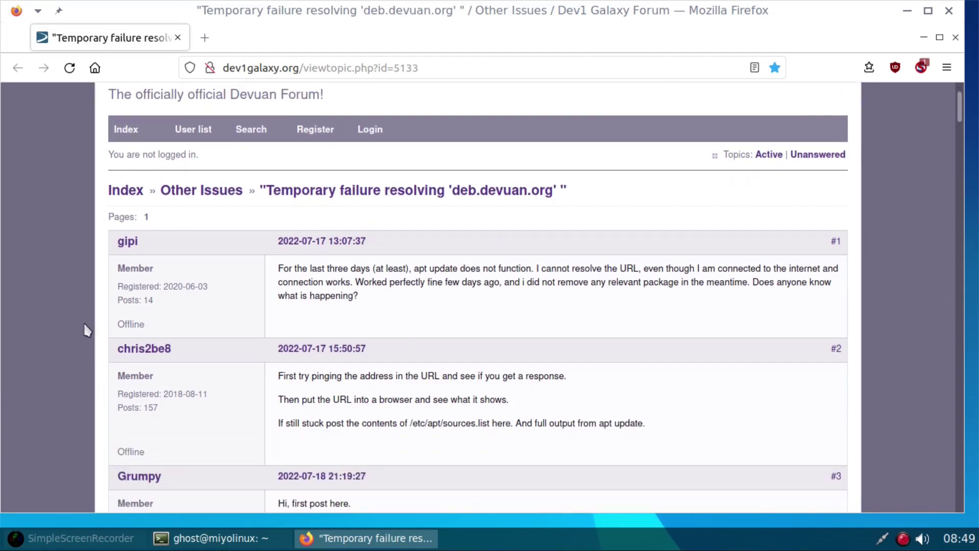
{"action": "scroll", "coordinate": [85, 329], "scroll_direction": "down", "scroll_amount": 2}
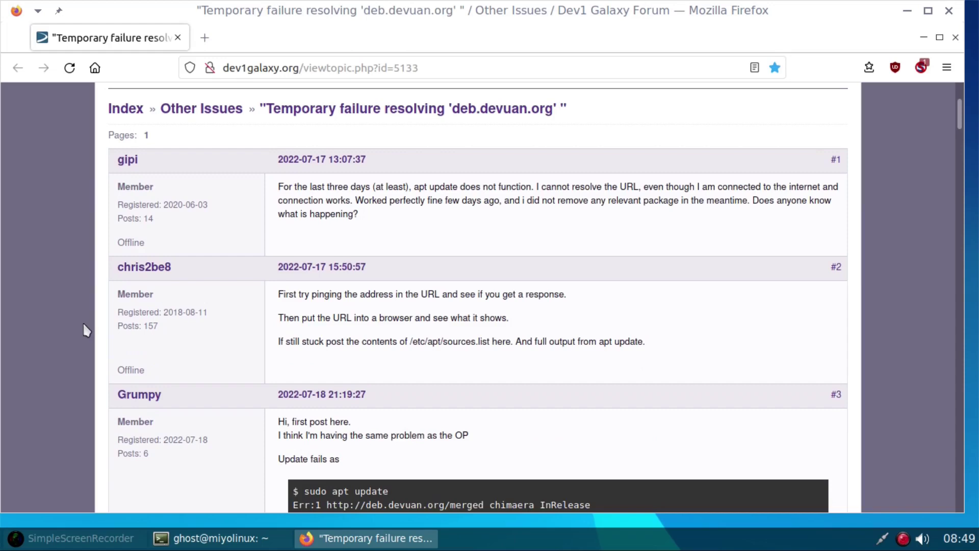
{"action": "scroll", "coordinate": [83, 330], "scroll_direction": "down", "scroll_amount": 2}
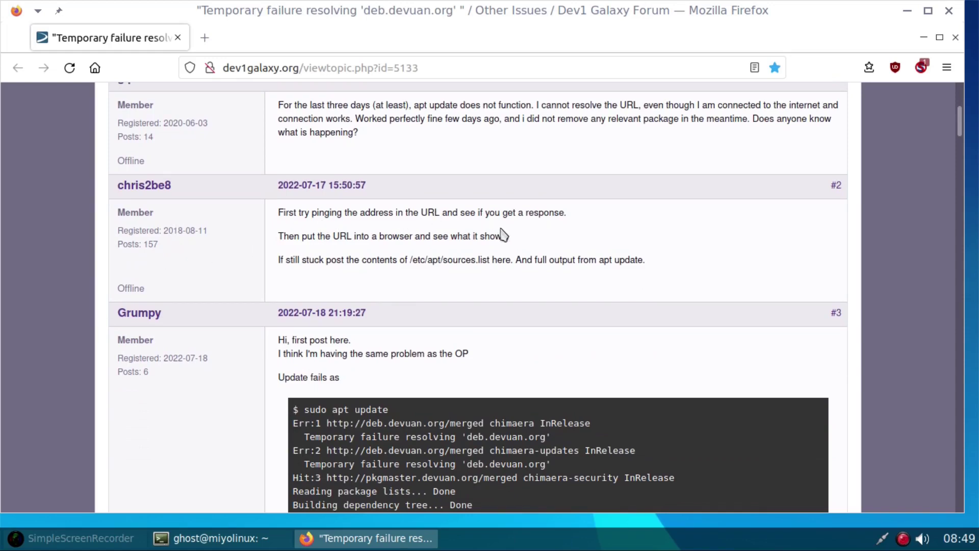
Step: Try loading deb.devuan.org in a new Firefox tab
{"action": "left_click", "coordinate": [204, 37]}
{"action": "type", "text": "d"}
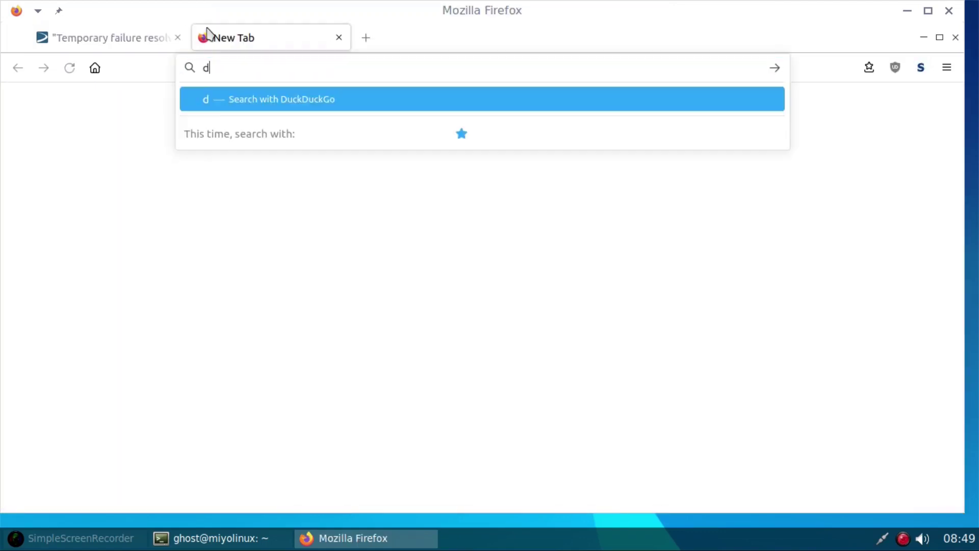
{"action": "type", "text": "eb.de"}
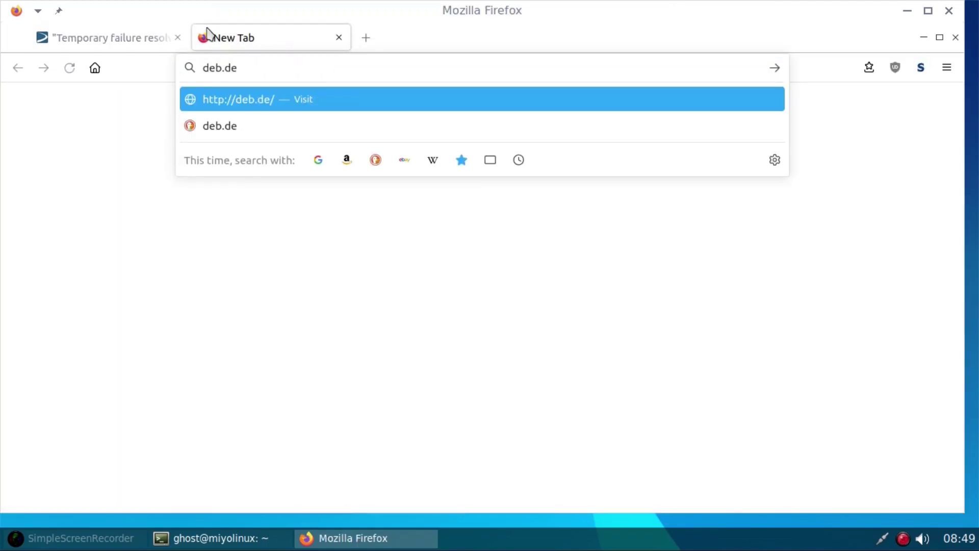
{"action": "type", "text": "vuan."}
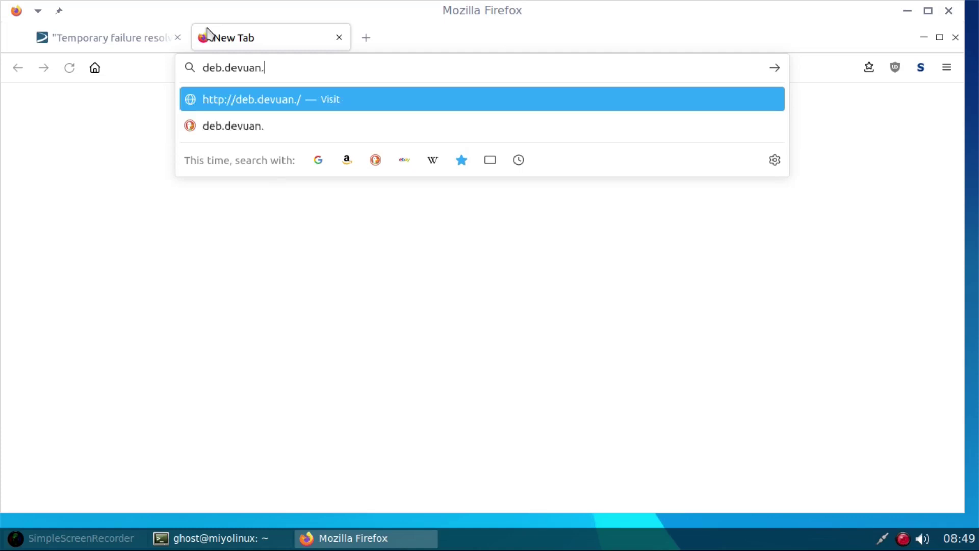
{"action": "type", "text": "org"}
{"action": "key", "text": "Return"}
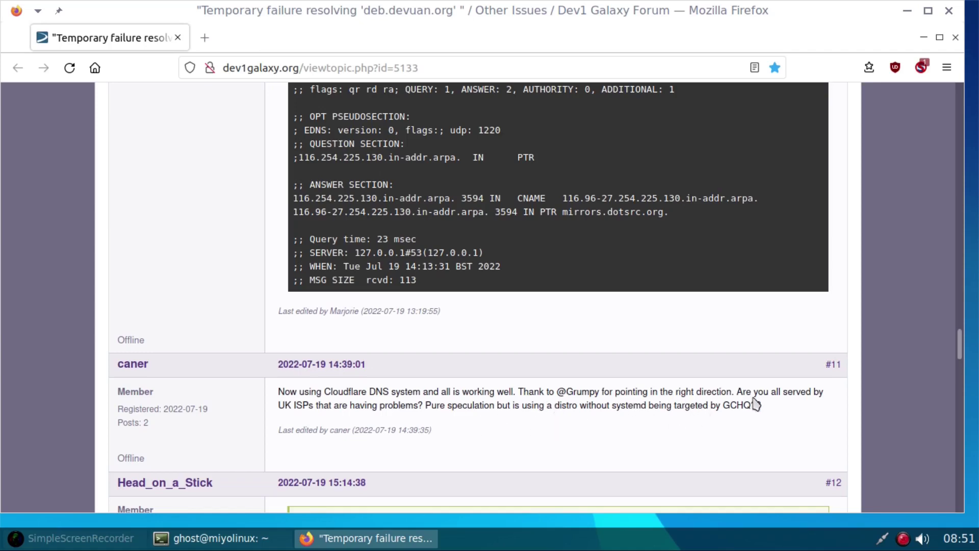
{"action": "scroll", "coordinate": [876, 401], "scroll_direction": "down", "scroll_amount": 5}
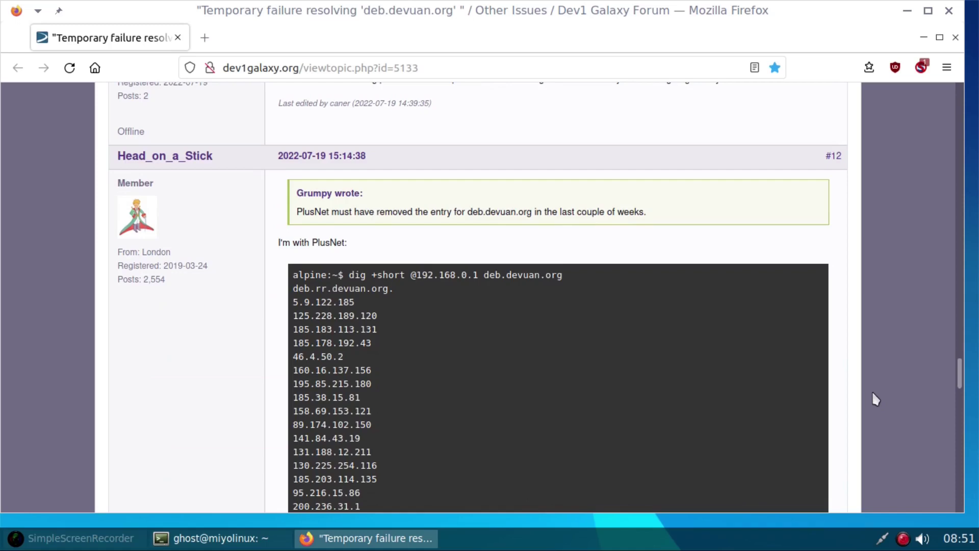
{"action": "scroll", "coordinate": [874, 394], "scroll_direction": "up", "scroll_amount": 1}
{"action": "scroll", "coordinate": [862, 390], "scroll_direction": "down", "scroll_amount": 2}
{"action": "scroll", "coordinate": [863, 389], "scroll_direction": "down", "scroll_amount": 2}
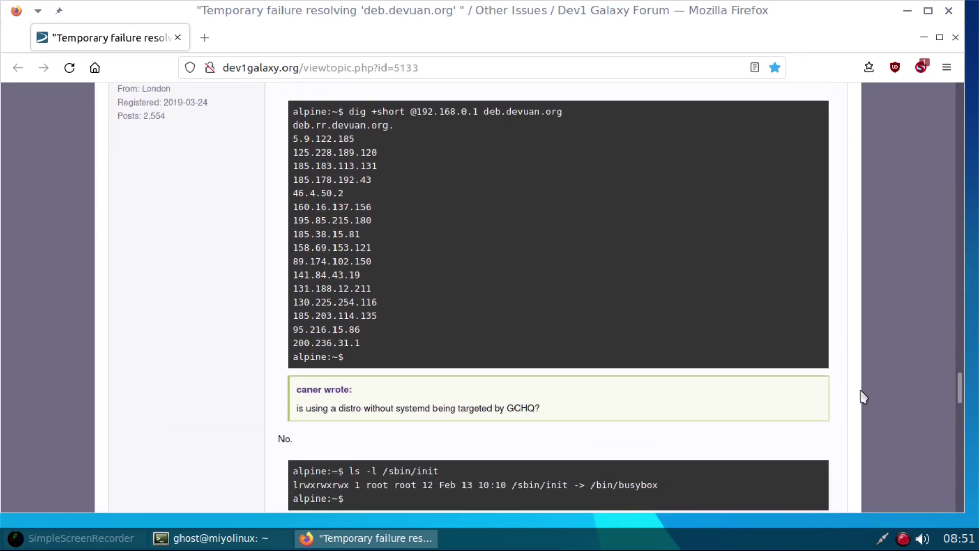
{"action": "scroll", "coordinate": [863, 397], "scroll_direction": "down", "scroll_amount": 1}
{"action": "scroll", "coordinate": [842, 383], "scroll_direction": "down", "scroll_amount": 10}
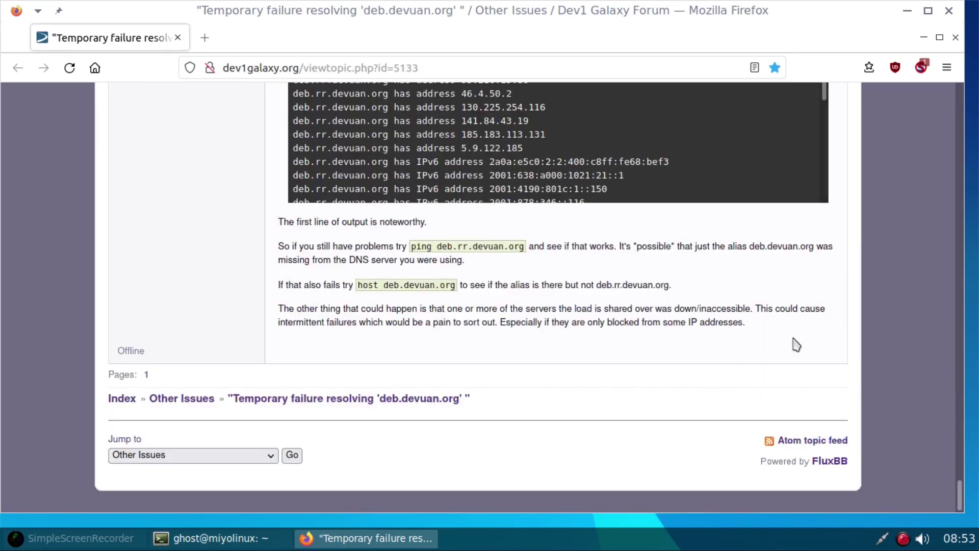
{"action": "scroll", "coordinate": [820, 407], "scroll_direction": "up", "scroll_amount": 3}
{"action": "scroll", "coordinate": [818, 401], "scroll_direction": "up", "scroll_amount": 2}
{"action": "scroll", "coordinate": [815, 396], "scroll_direction": "up", "scroll_amount": 3}
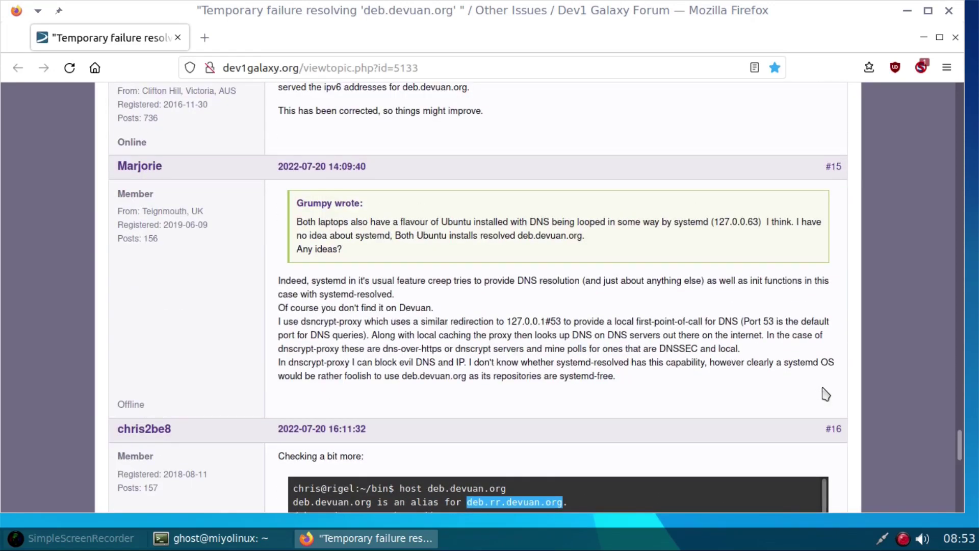
{"action": "scroll", "coordinate": [826, 395], "scroll_direction": "up", "scroll_amount": 1}
{"action": "scroll", "coordinate": [825, 394], "scroll_direction": "up", "scroll_amount": 1}
{"action": "scroll", "coordinate": [825, 394], "scroll_direction": "up", "scroll_amount": 2}
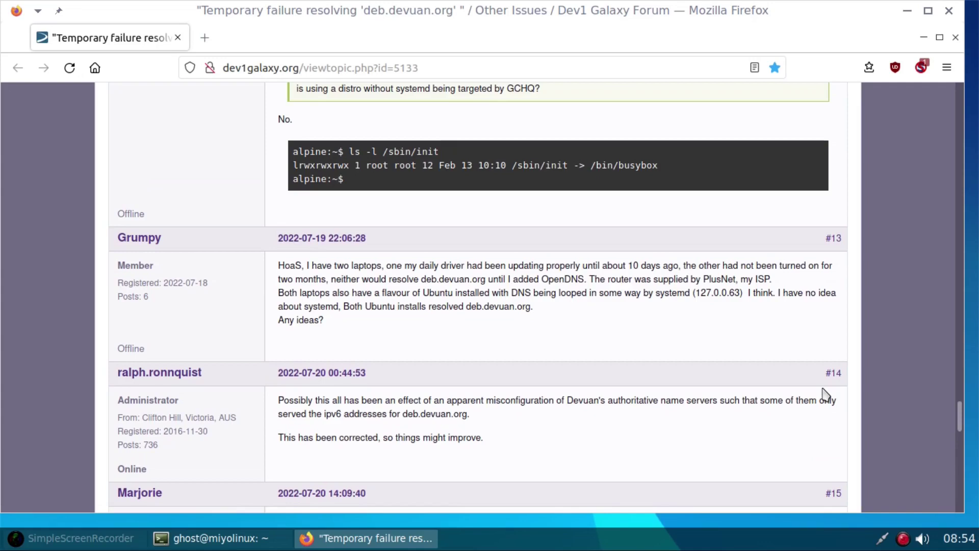
{"action": "scroll", "coordinate": [825, 394], "scroll_direction": "up", "scroll_amount": 1}
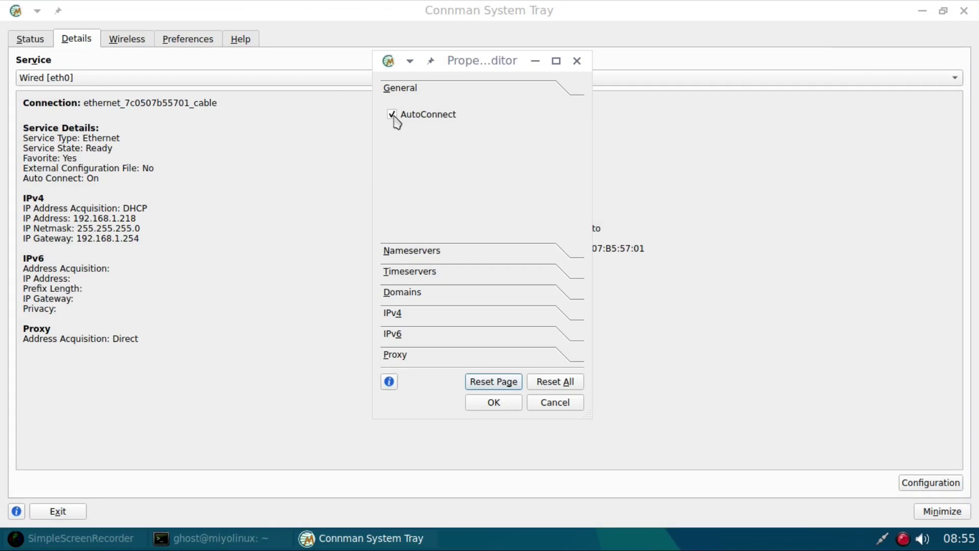
Step: Set wired Auto Connect to No, then restore and shade the Connman window
{"action": "left_click", "coordinate": [392, 116]}
{"action": "left_click", "coordinate": [493, 404]}
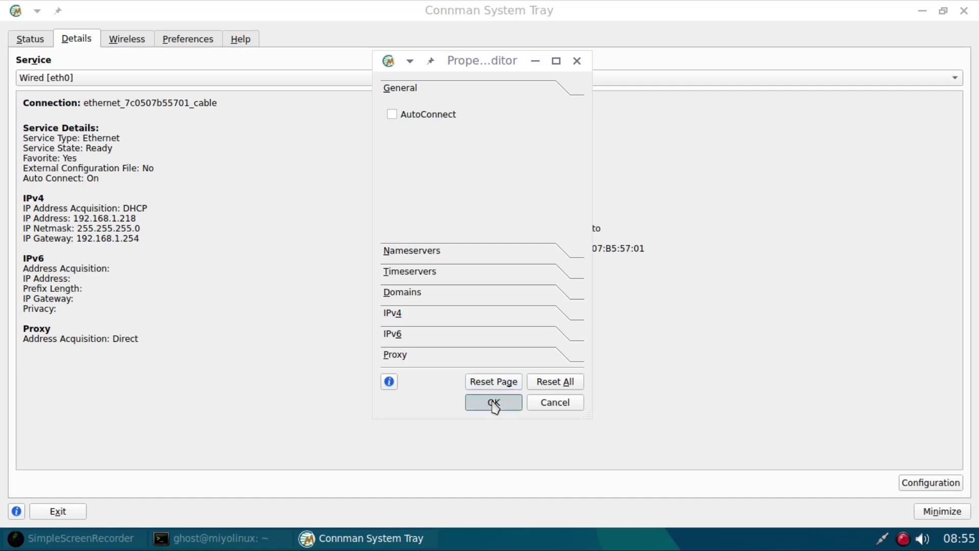
{"action": "left_click", "coordinate": [943, 10]}
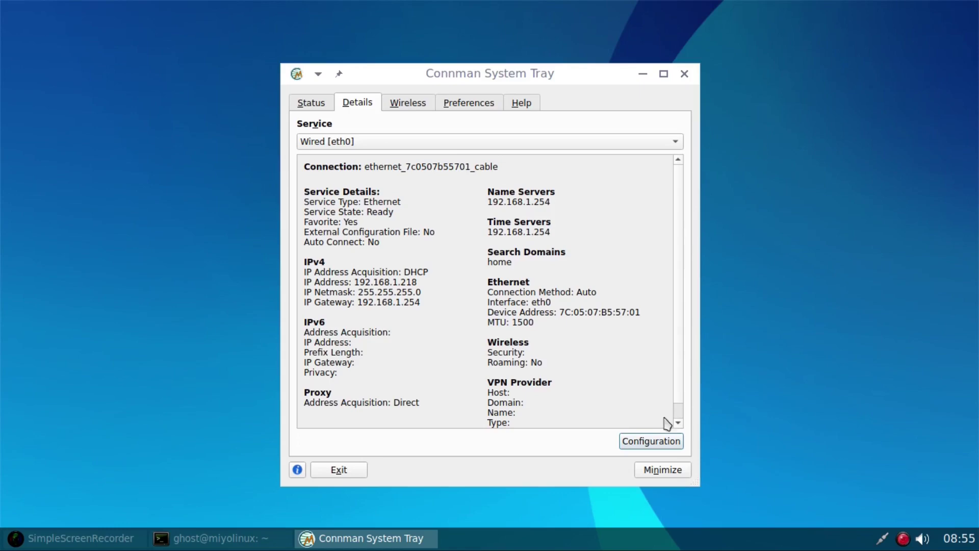
{"action": "left_click", "coordinate": [318, 75]}
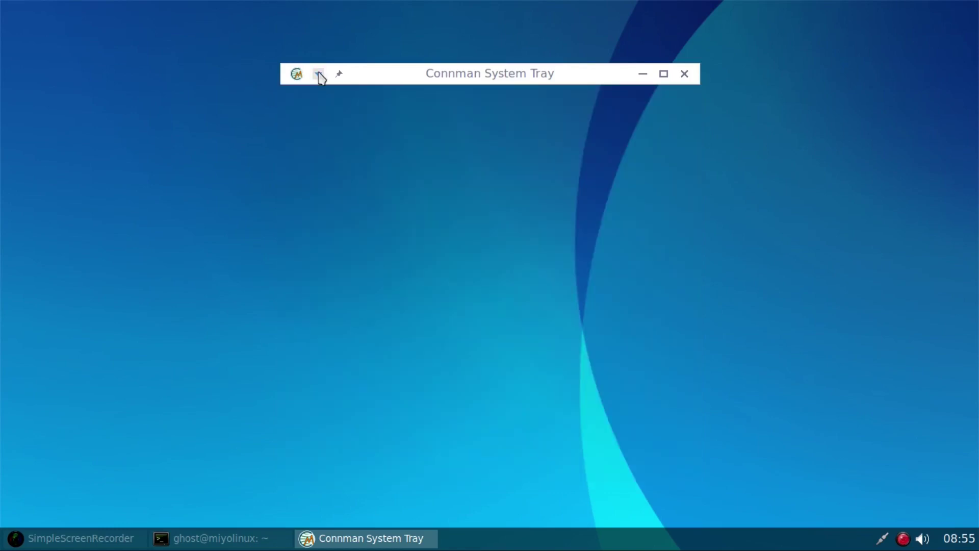
{"action": "left_click", "coordinate": [318, 74]}
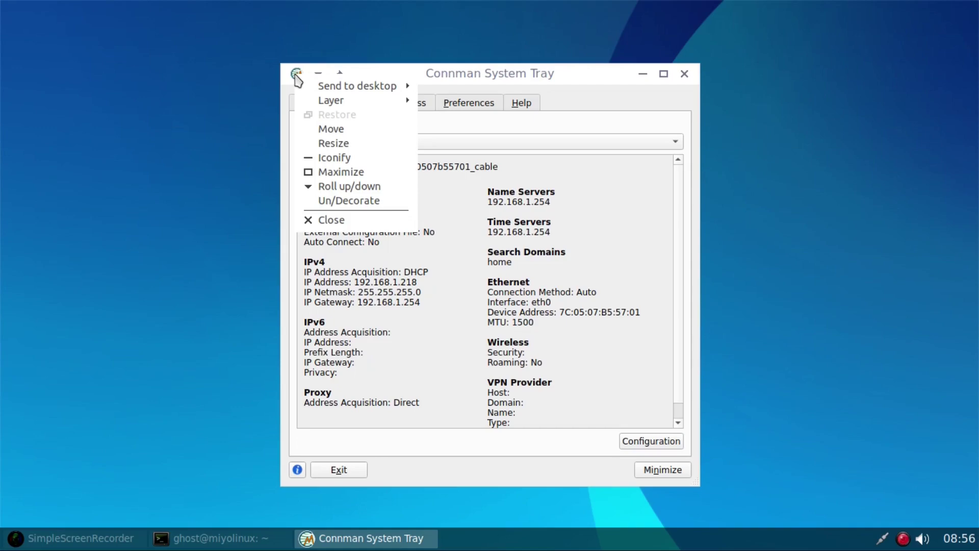
Step: Power off wired Ethernet on the Status tab and exit the Connman tray
{"action": "left_click", "coordinate": [572, 72]}
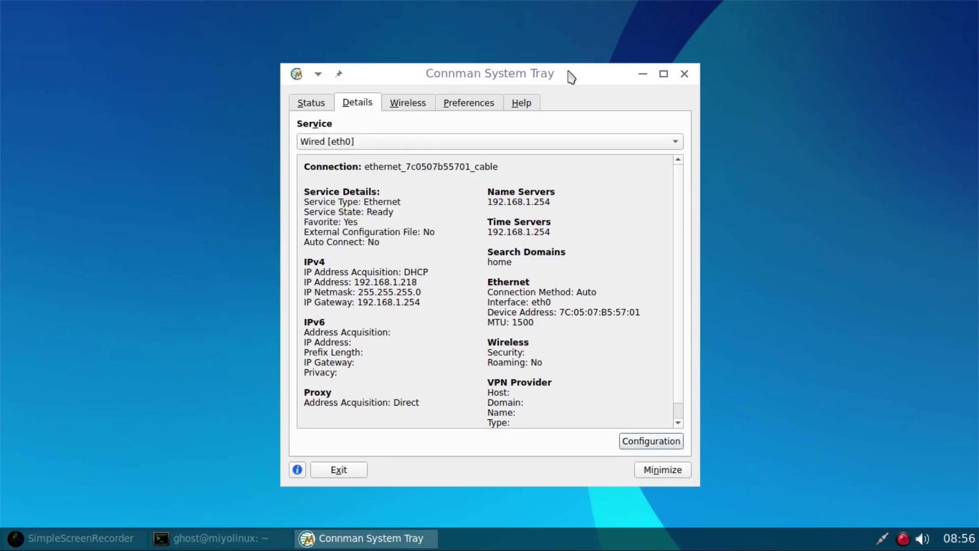
{"action": "left_click", "coordinate": [319, 113]}
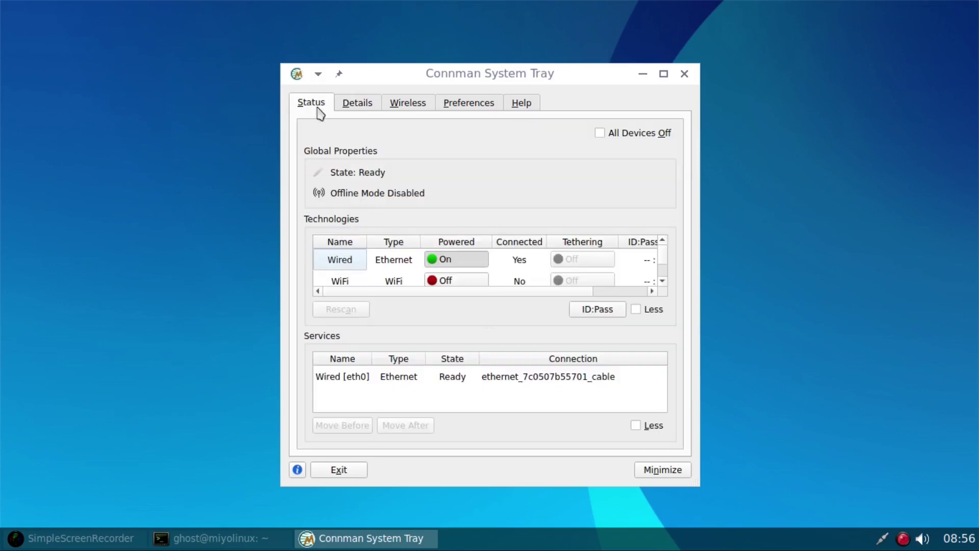
{"action": "left_click", "coordinate": [444, 262]}
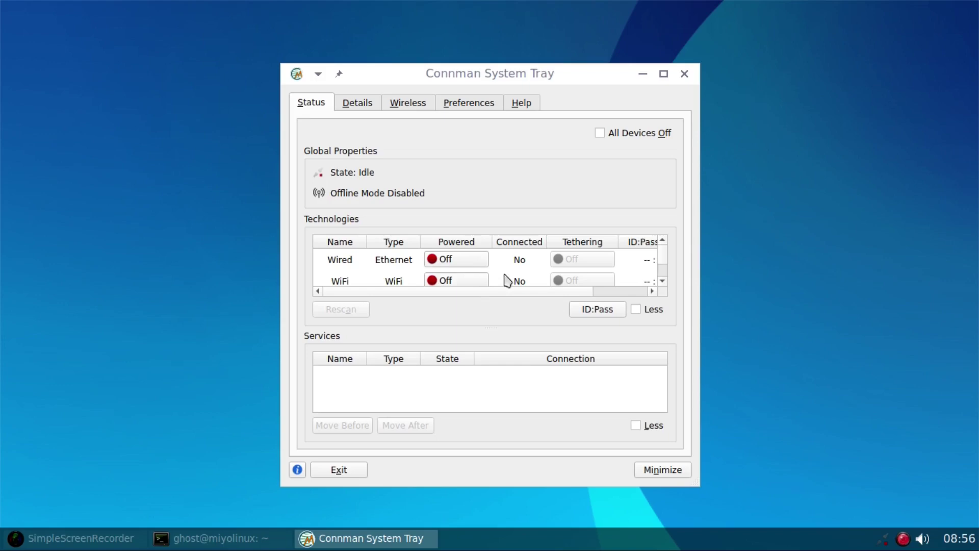
{"action": "left_click", "coordinate": [663, 283]}
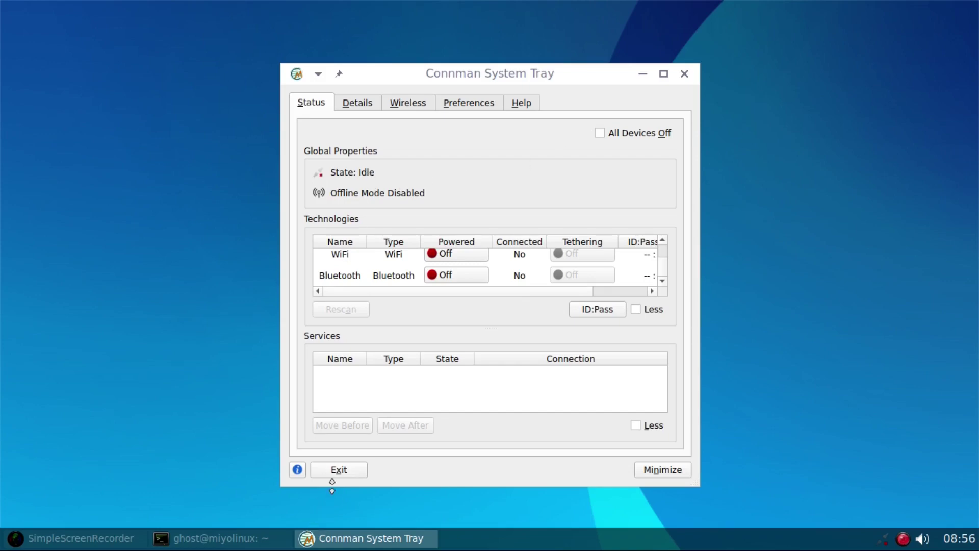
{"action": "left_click", "coordinate": [338, 471]}
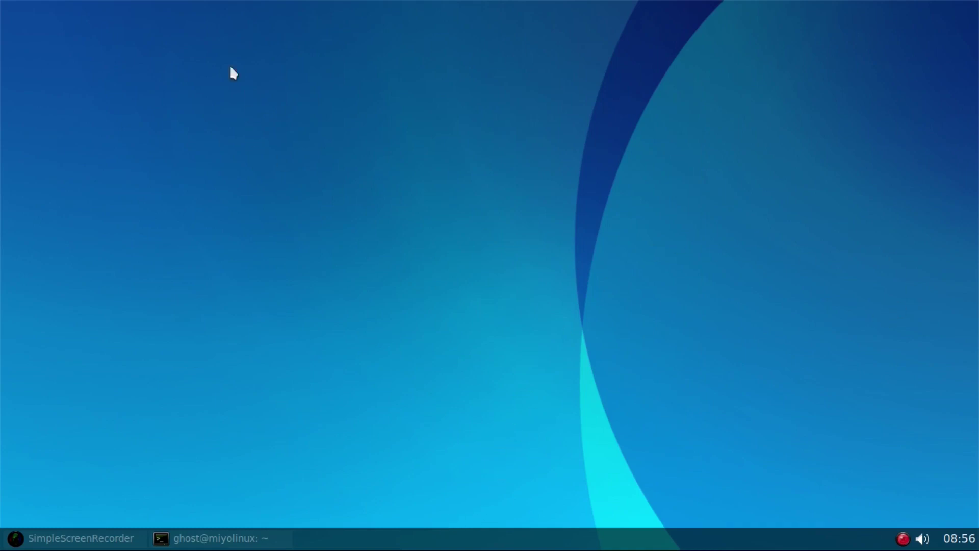
Step: Relaunch Connman UI Setup, power on WiFi, rescan, and move the window upper right
{"action": "right_click", "coordinate": [189, 36]}
{"action": "mouse_move", "coordinate": [232, 199]}
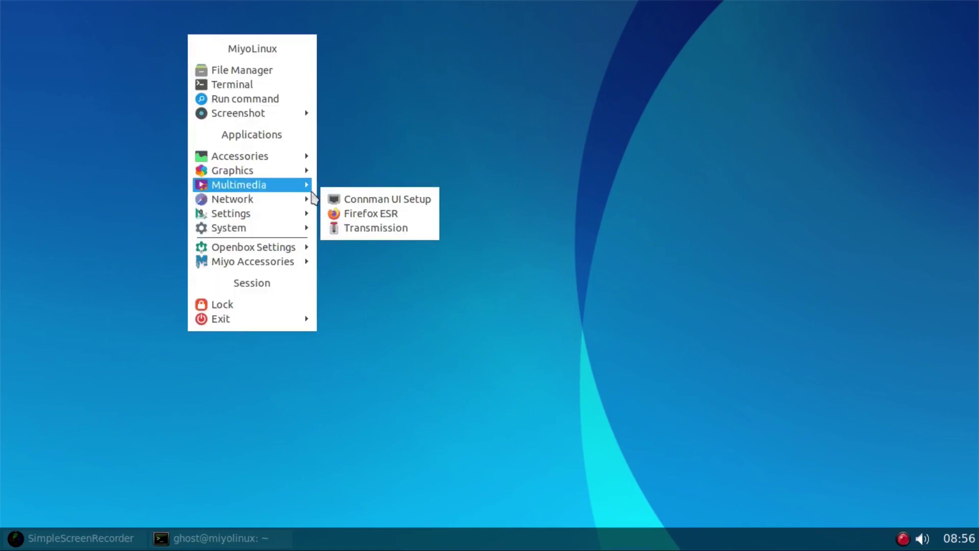
{"action": "left_click", "coordinate": [374, 200]}
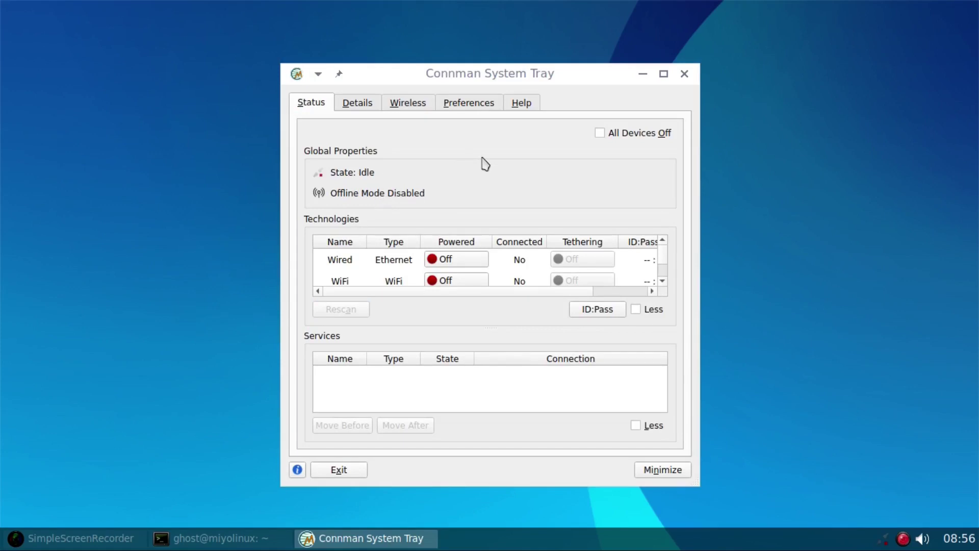
{"action": "left_click", "coordinate": [457, 281]}
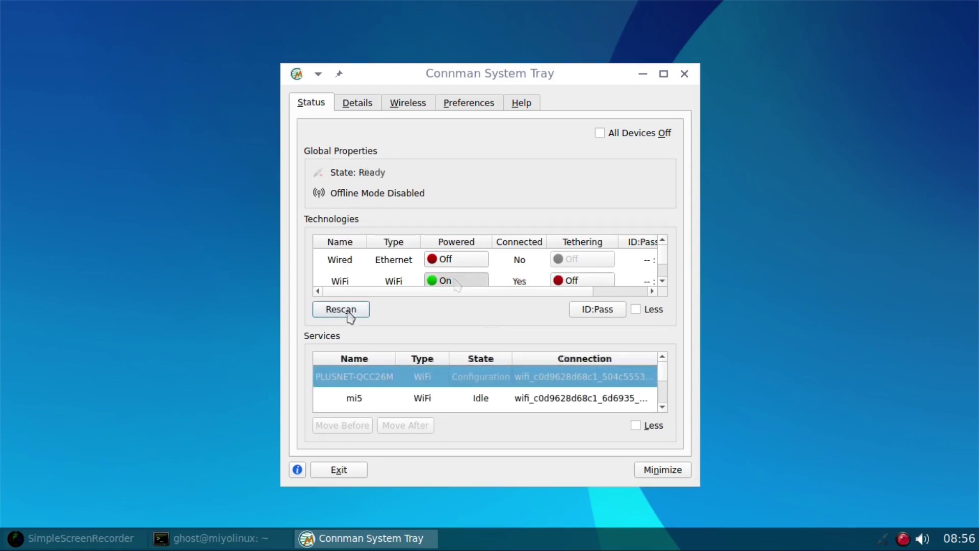
{"action": "left_click", "coordinate": [340, 309]}
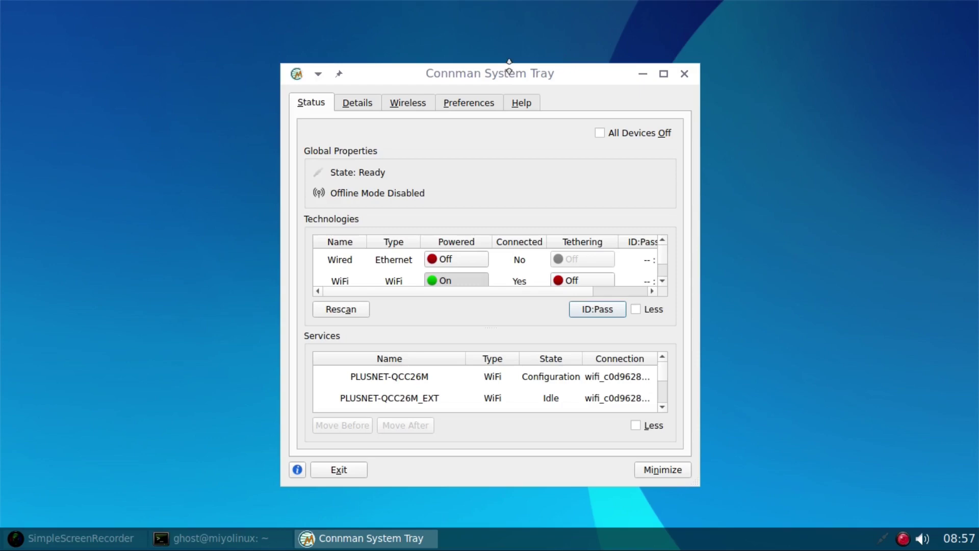
{"action": "left_click_drag", "start_coordinate": [514, 77], "coordinate": [746, 51]}
Step: Rerun the recalled sudo apt update in the terminal, then move both windows apart
{"action": "left_click", "coordinate": [237, 537]}
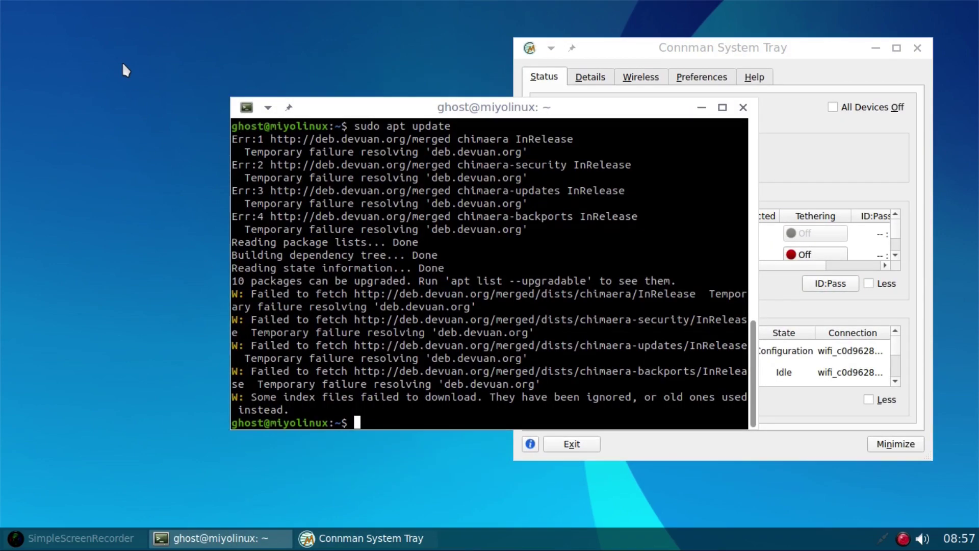
{"action": "key", "text": "Up"}
{"action": "key", "text": "Return"}
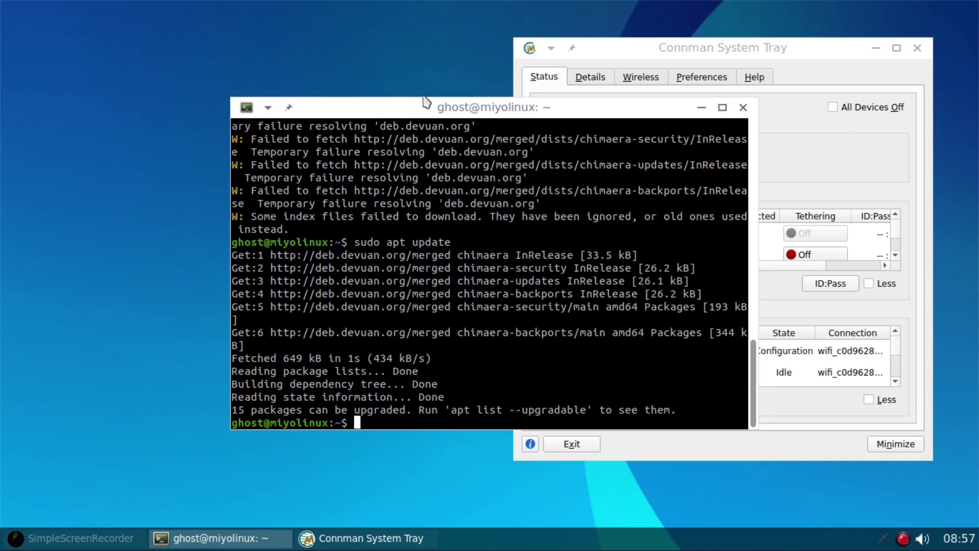
{"action": "left_click_drag", "start_coordinate": [404, 107], "coordinate": [181, 88]}
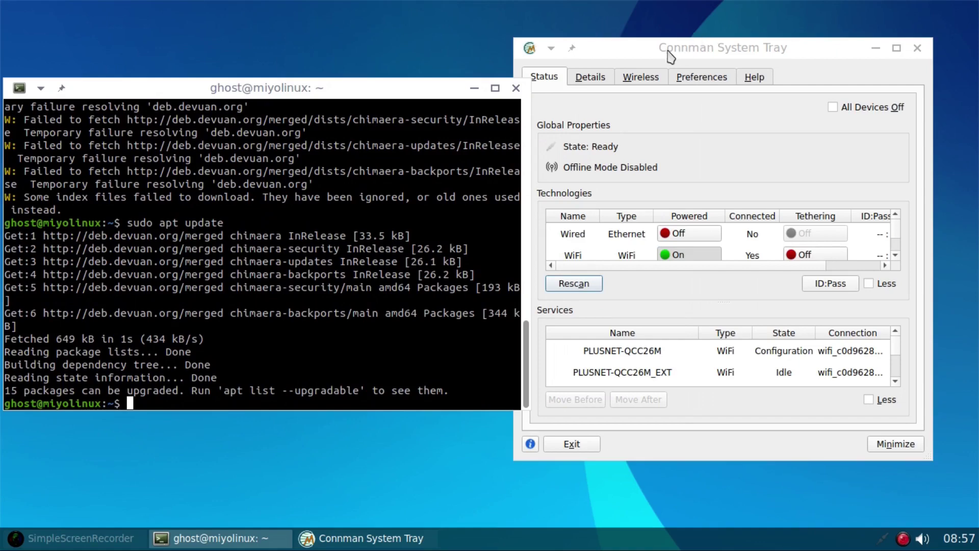
{"action": "left_click_drag", "start_coordinate": [671, 54], "coordinate": [690, 43]}
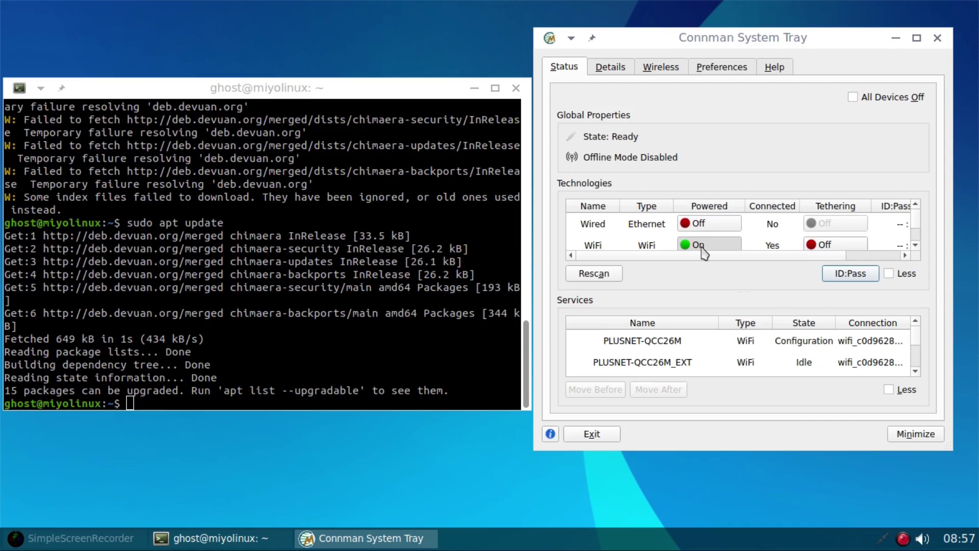
Step: Run sudo apt upgrade in the terminal and confirm continuing at the [Y/n] prompt
{"action": "left_click", "coordinate": [272, 391]}
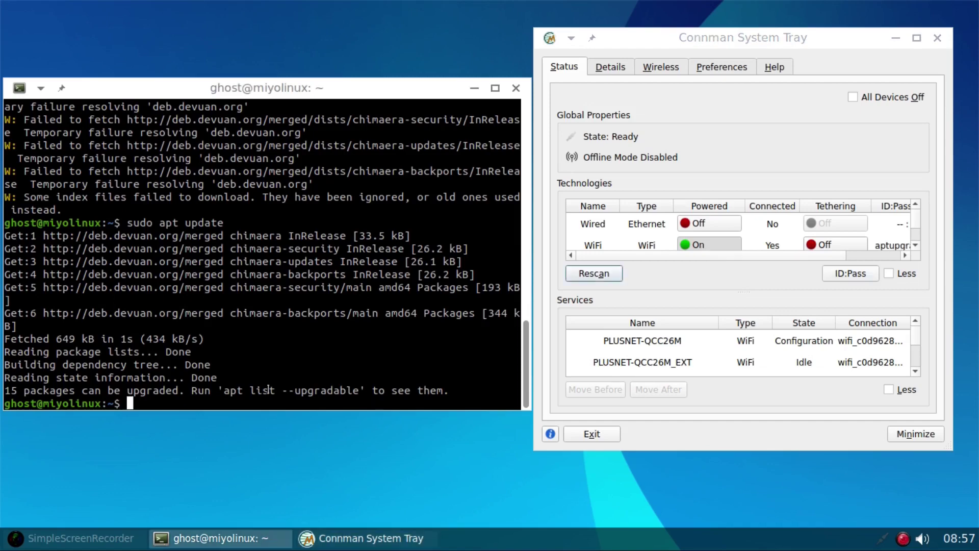
{"action": "type", "text": "sudo a"}
{"action": "type", "text": "pt up"}
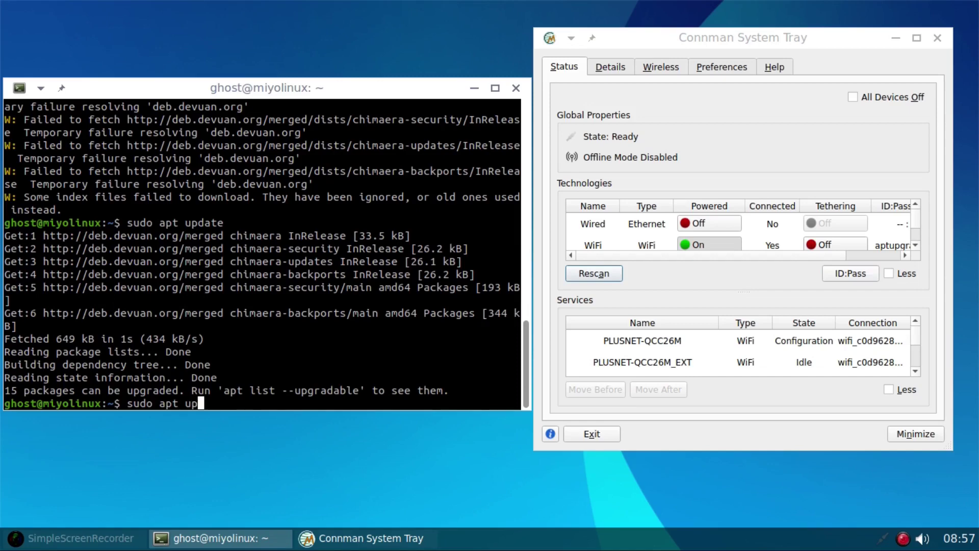
{"action": "type", "text": "grade"}
{"action": "key", "text": "Return"}
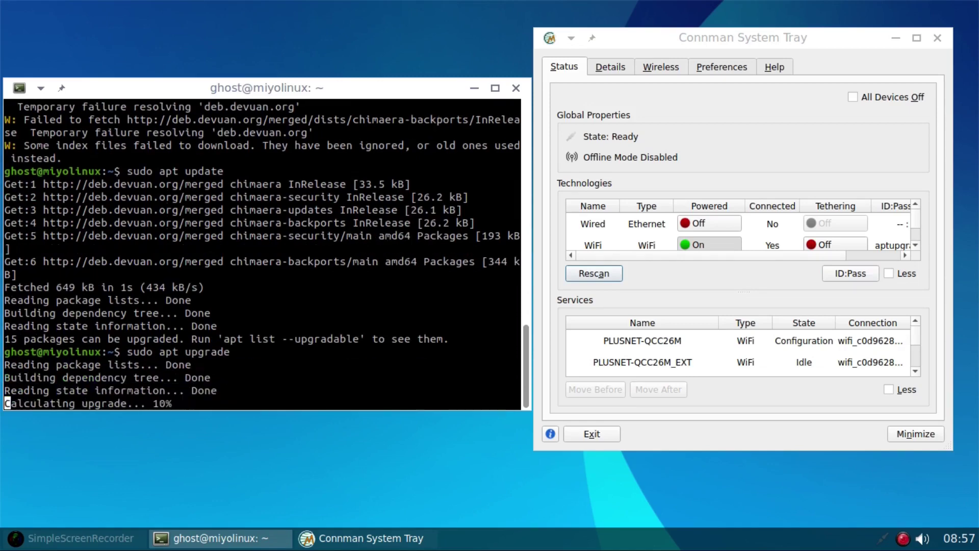
{"action": "key", "text": "Return"}
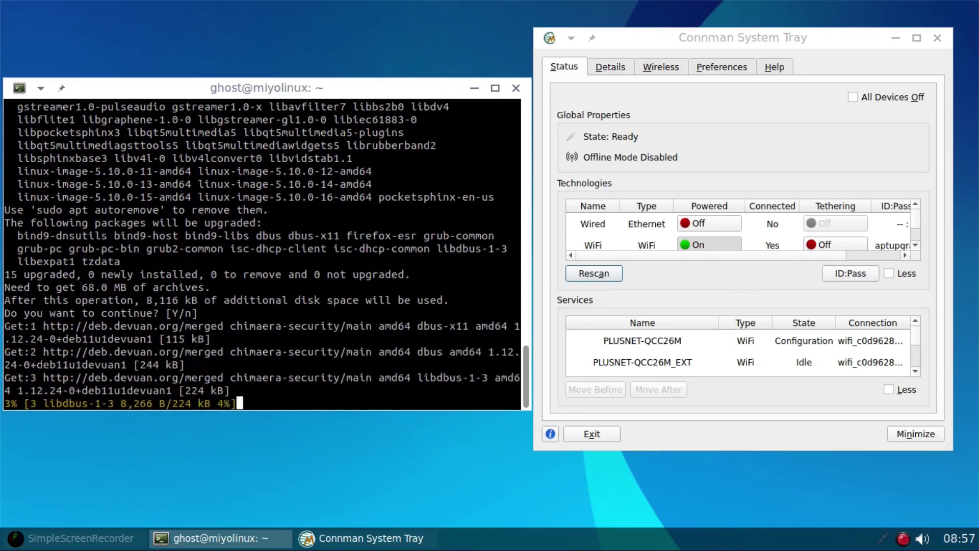